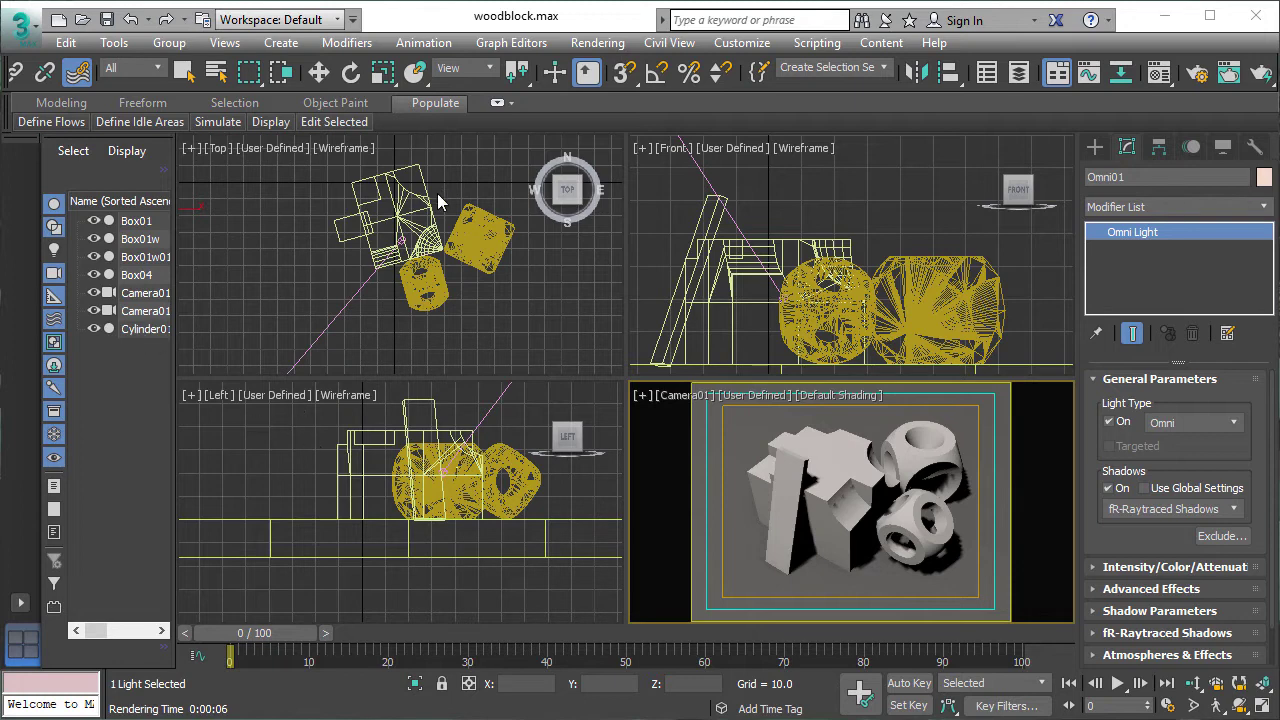
- Maximize the Camera01 viewport so it fills the whole viewport area
scroll(437, 201, "down", 3)
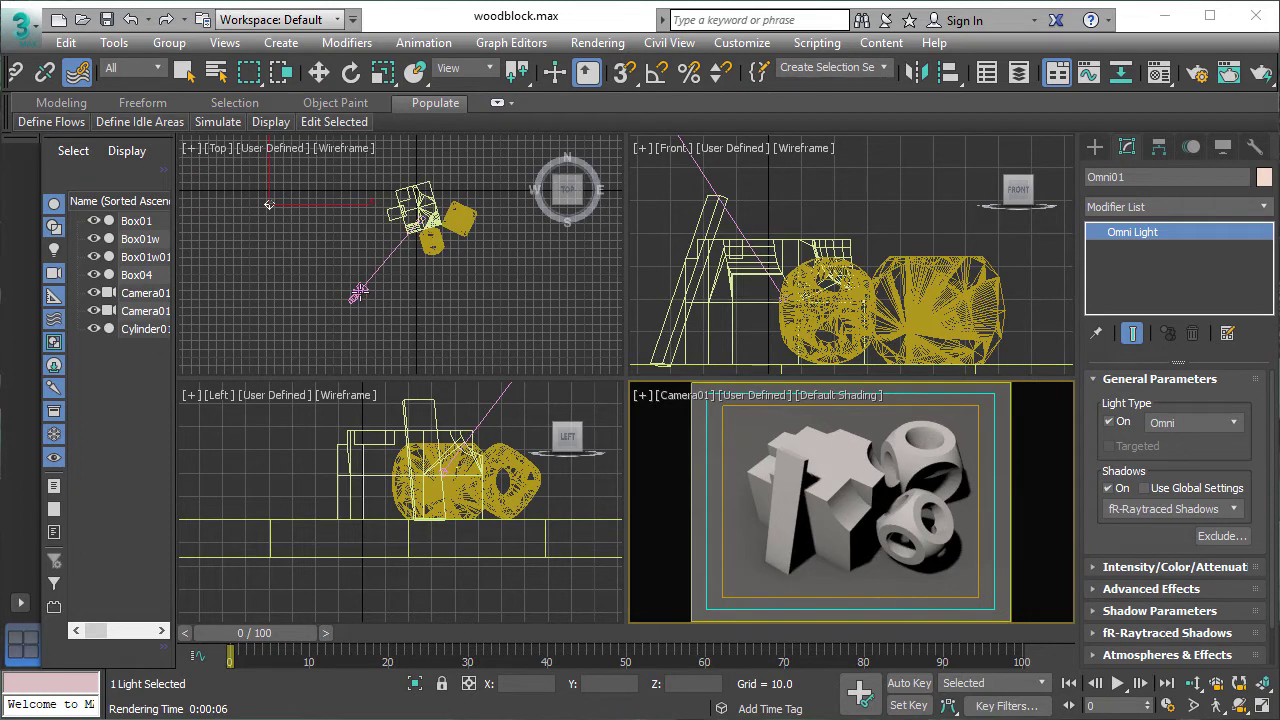
scroll(420, 206, "up", 4)
middle_click_drag(445, 248, 474, 351)
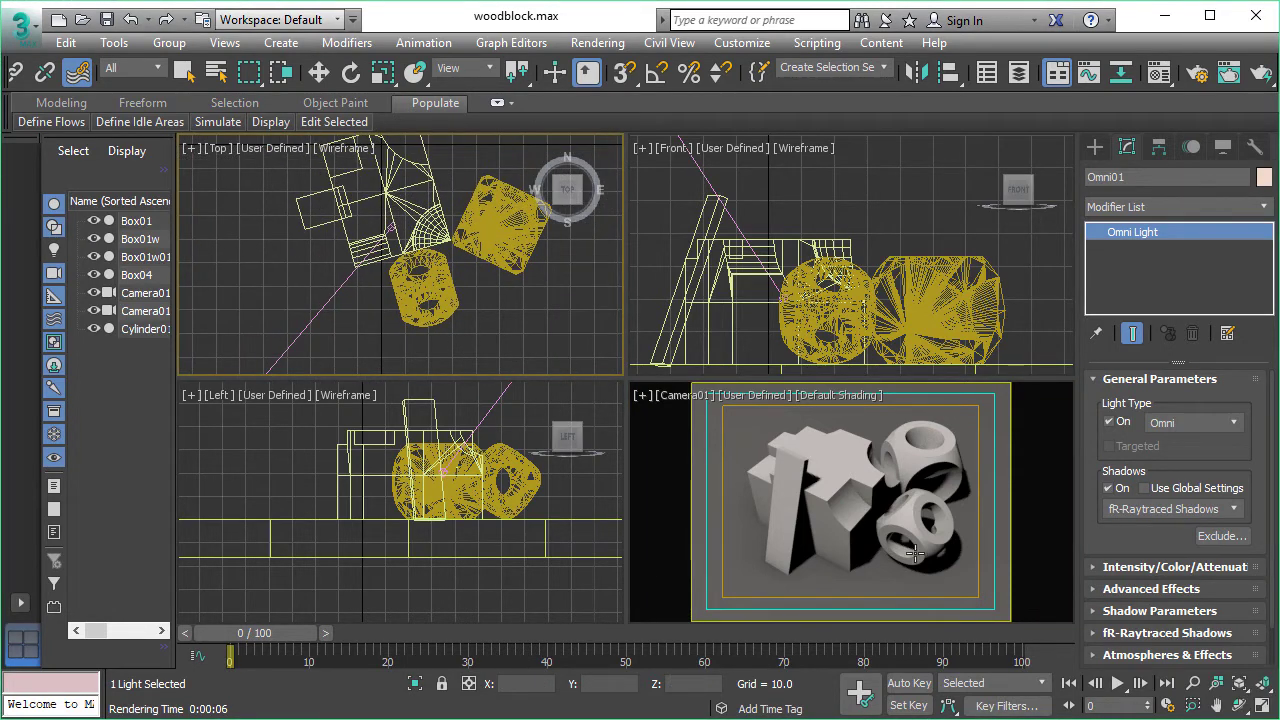
middle_click(1054, 449)
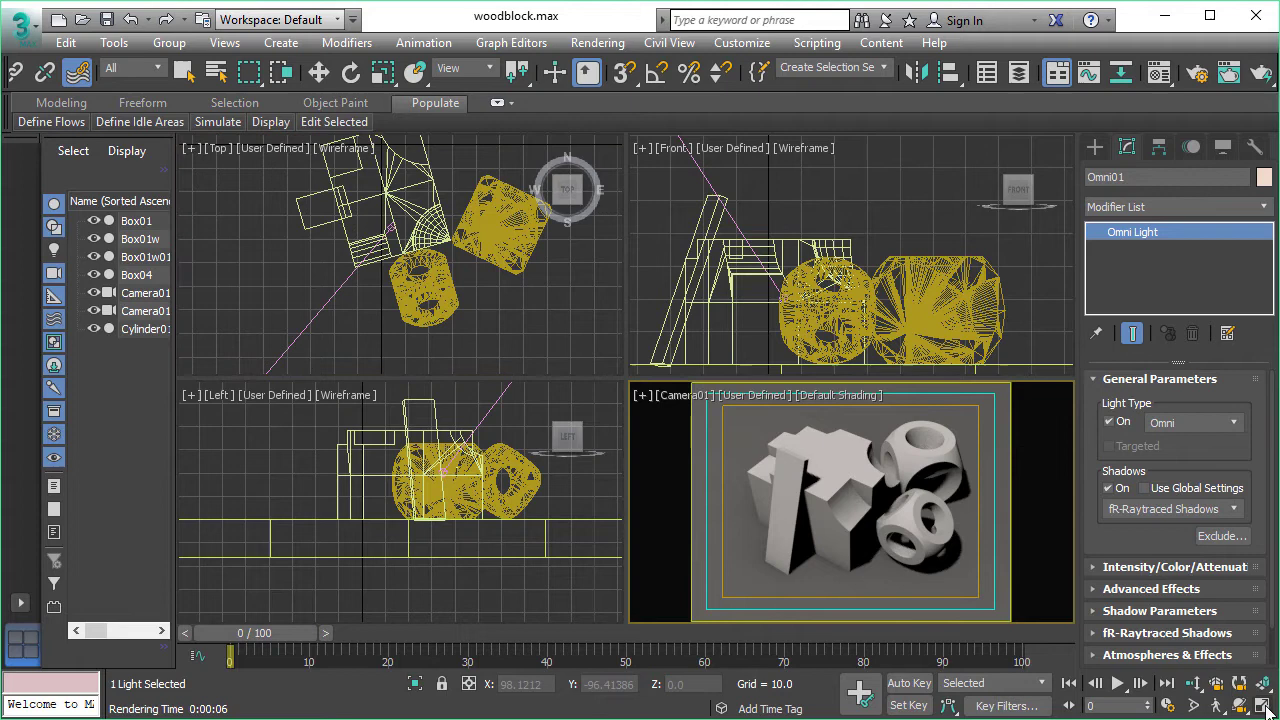
left_click(1263, 706)
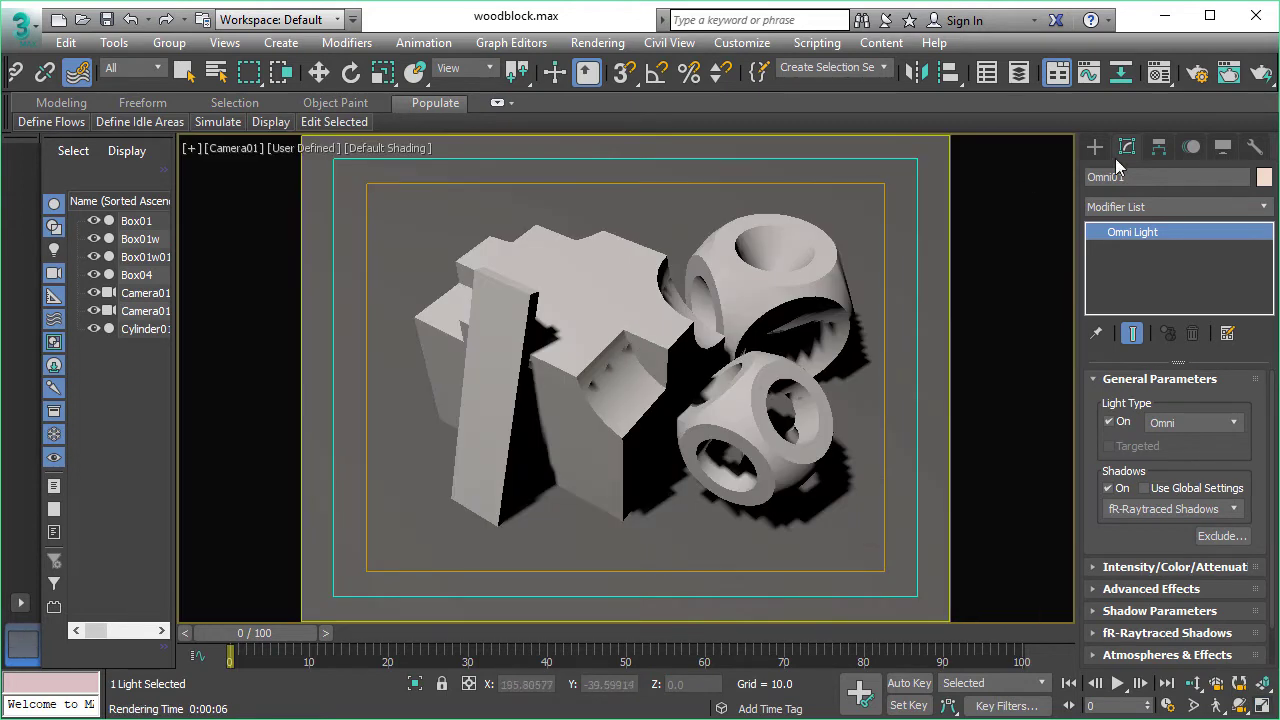
- Open the render settings and start a finalRender render of the Camera01 view with the current sampling settings
left_click(1200, 74)
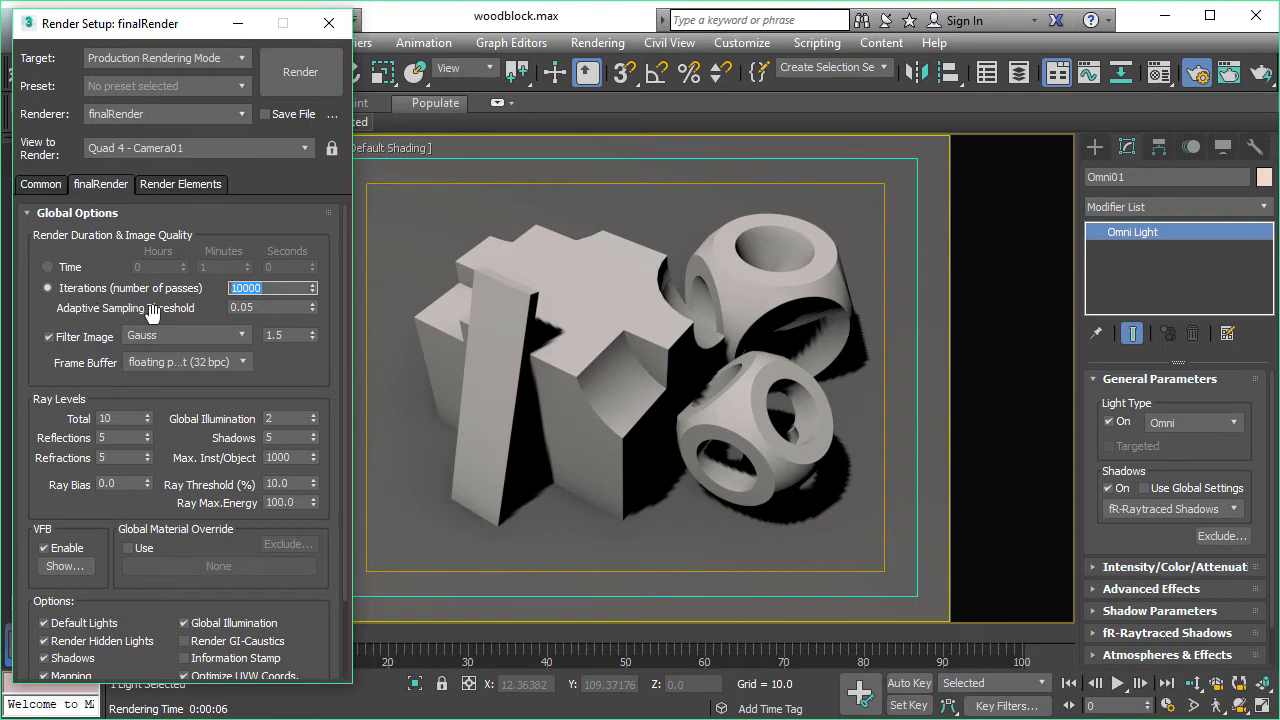
left_click(264, 307)
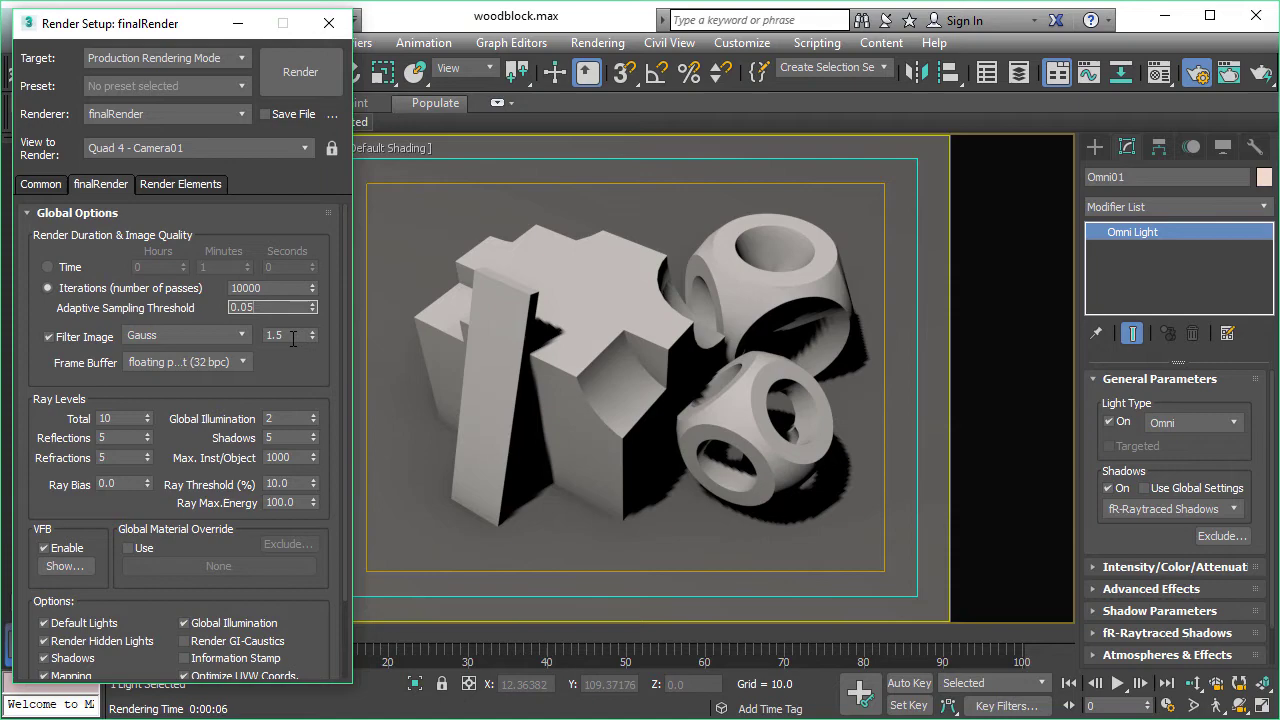
left_click(300, 72)
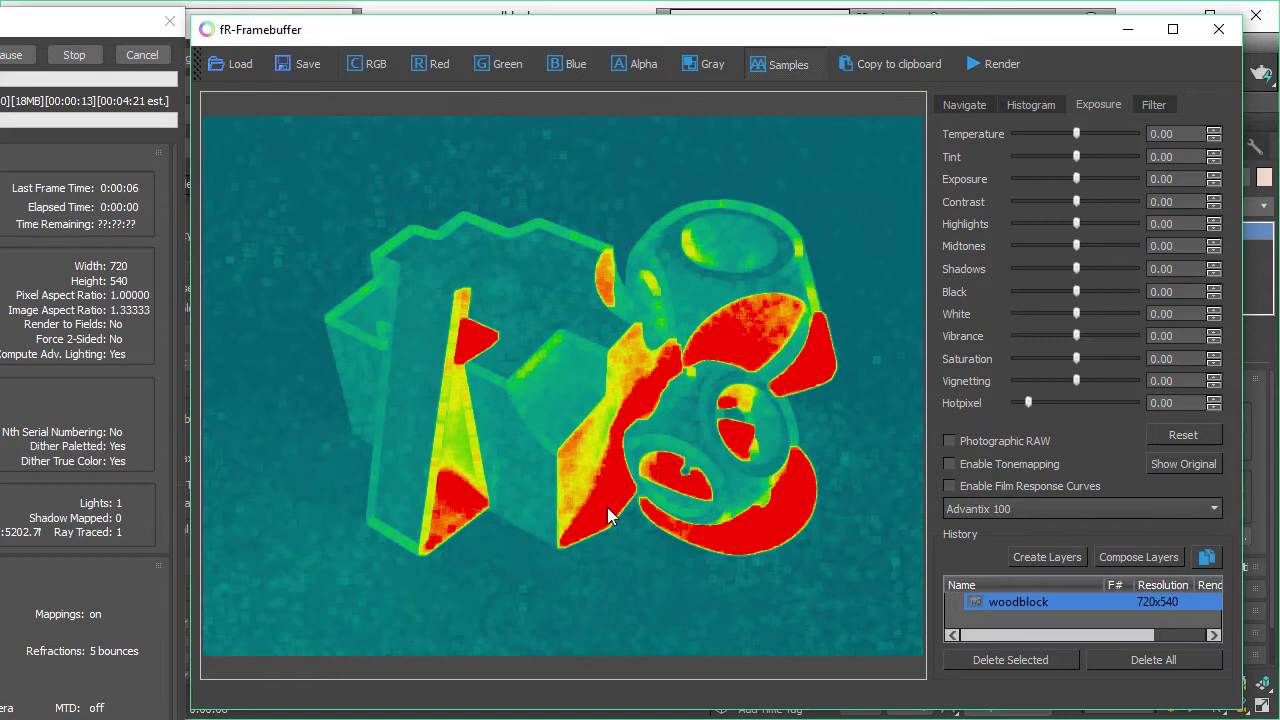
- Examine the render in progress, comparing its RGB image with the Samples heat map, including a closer look at the shadowed areas
left_click(373, 63)
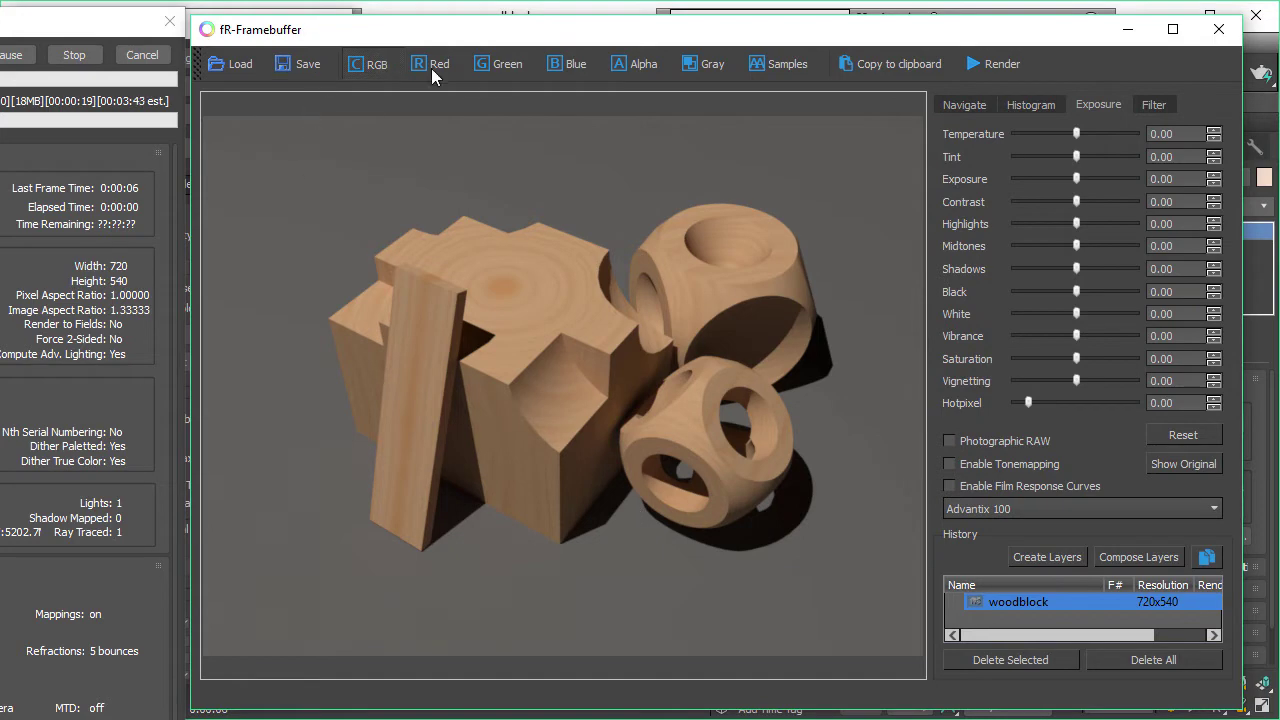
left_click(789, 63)
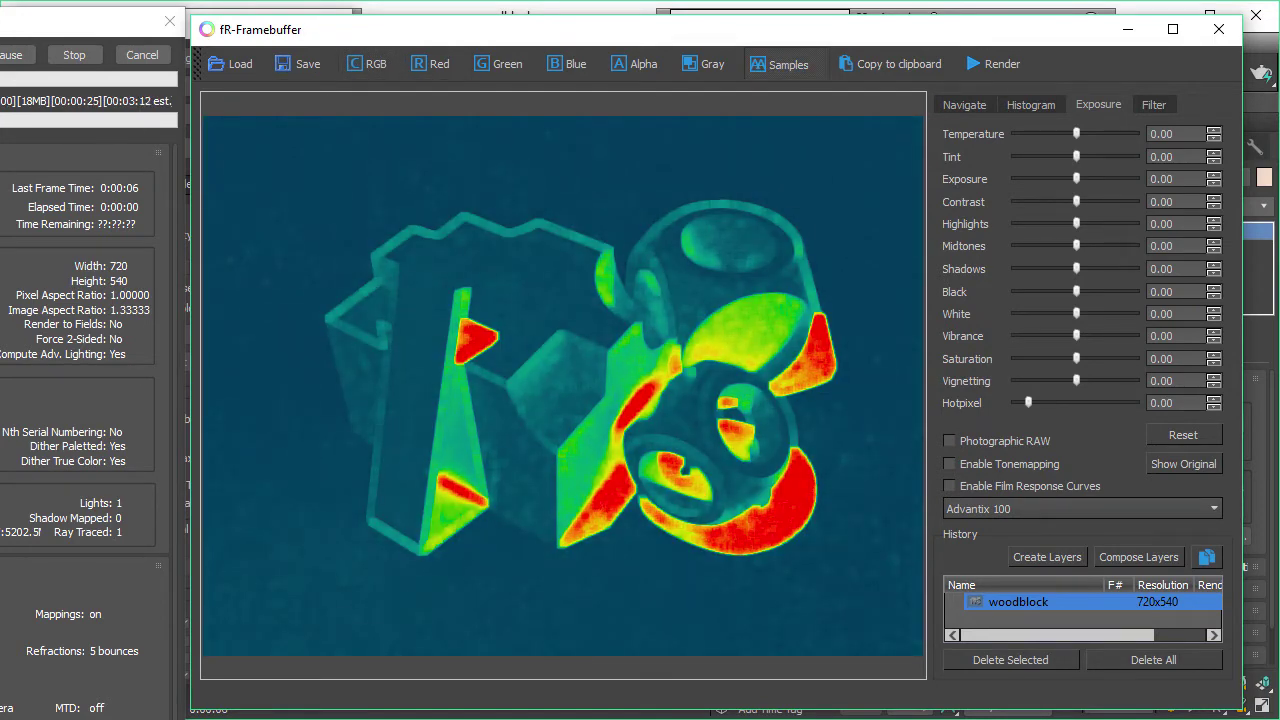
left_click(101, 129)
left_click_drag(89, 20, 295, 25)
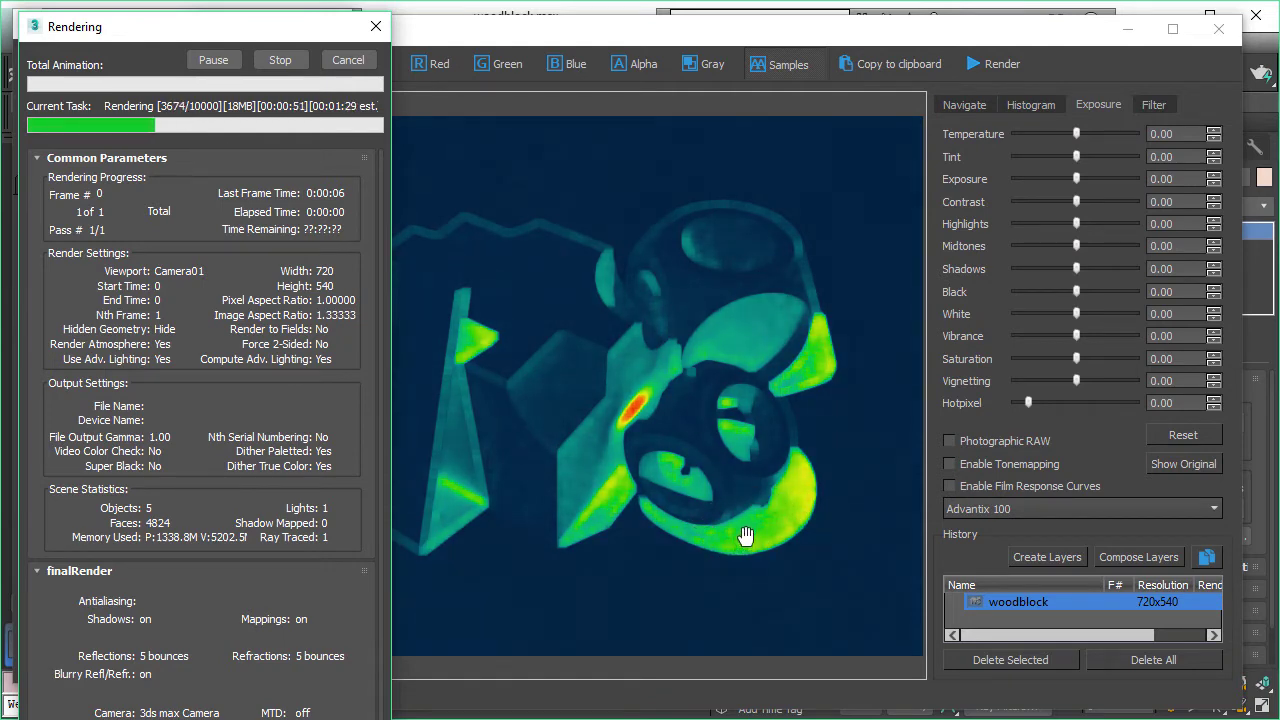
scroll(745, 537, "up", 1)
scroll(790, 620, "up", 1)
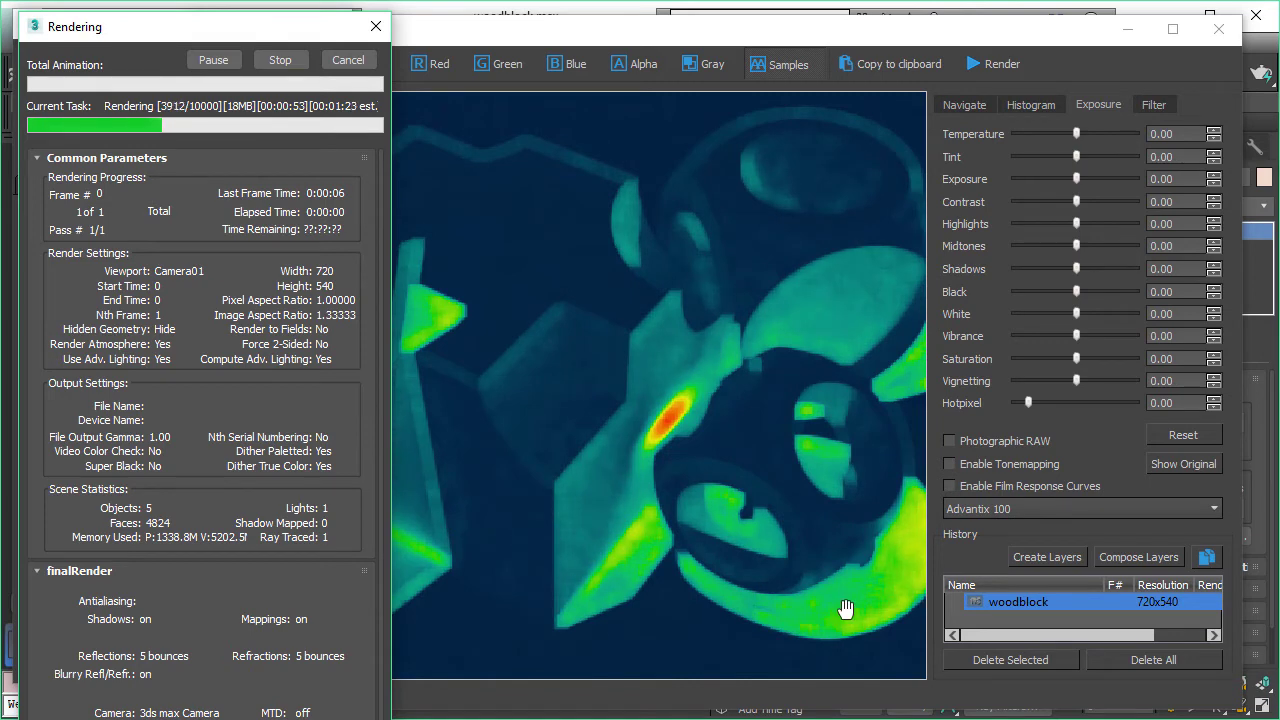
left_click_drag(856, 601, 814, 583)
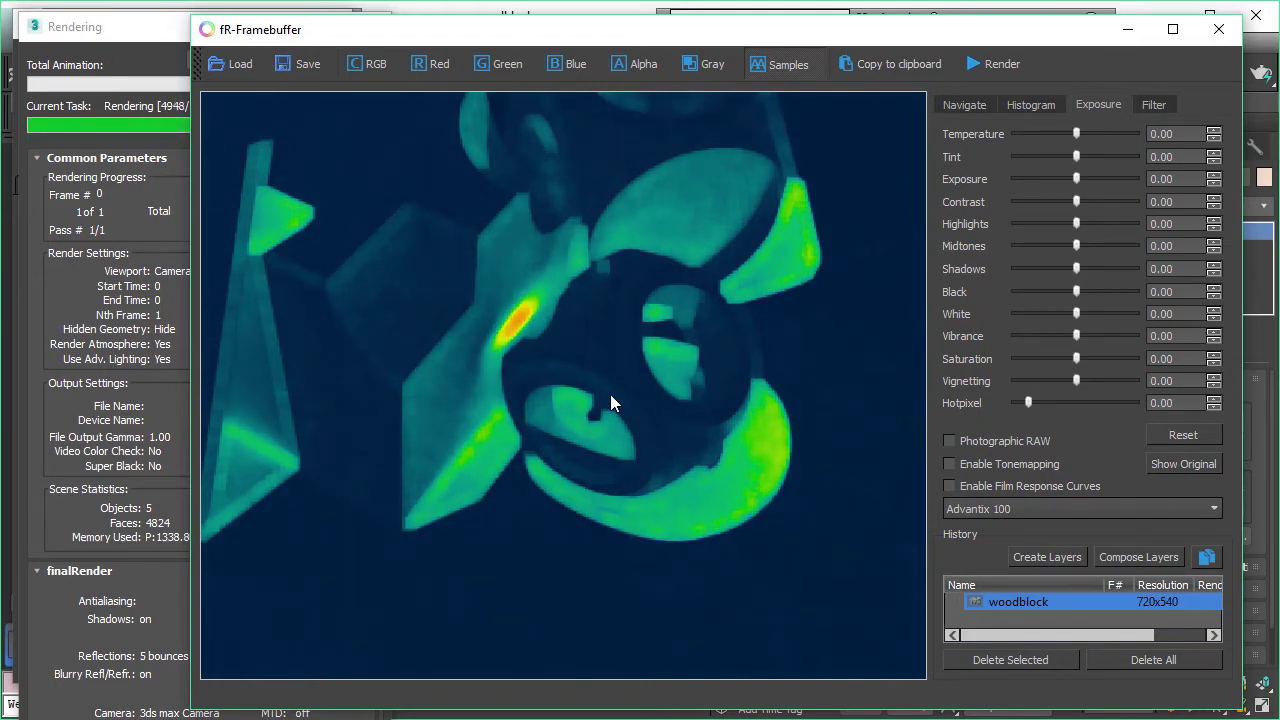
scroll(612, 400, "down", 3)
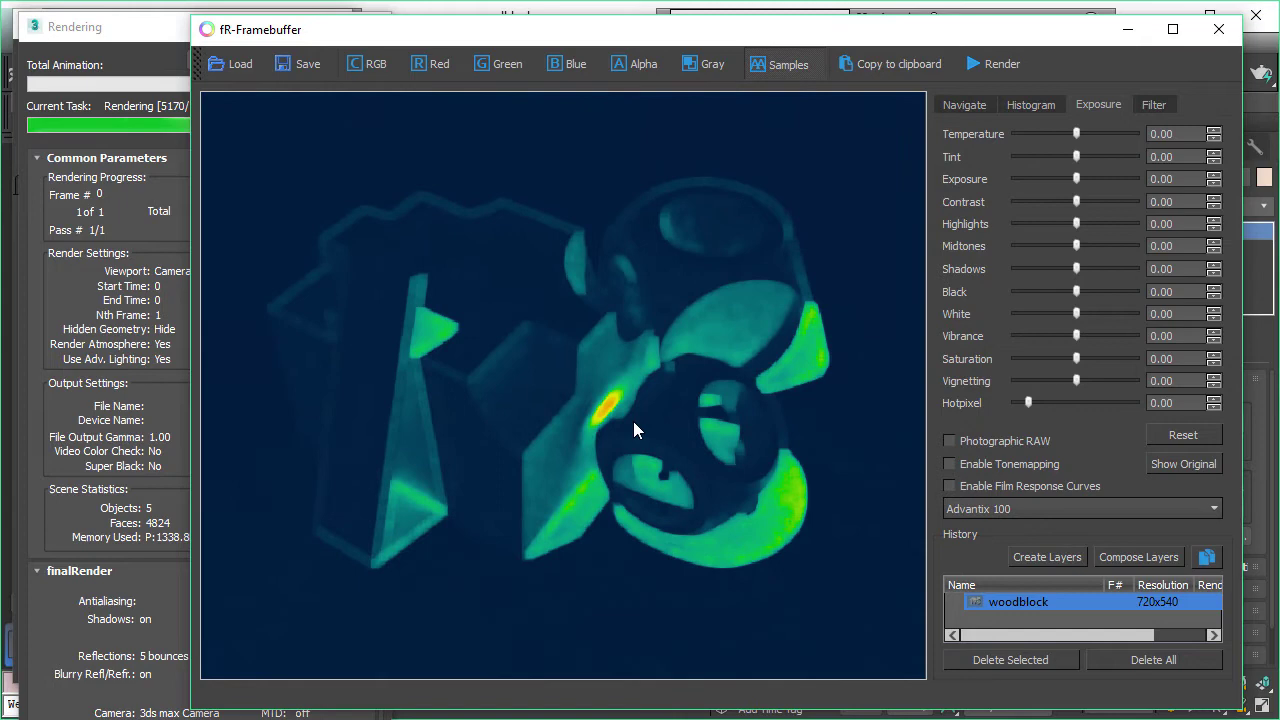
- Cancel the running render and close the framebuffer window
left_click(108, 45)
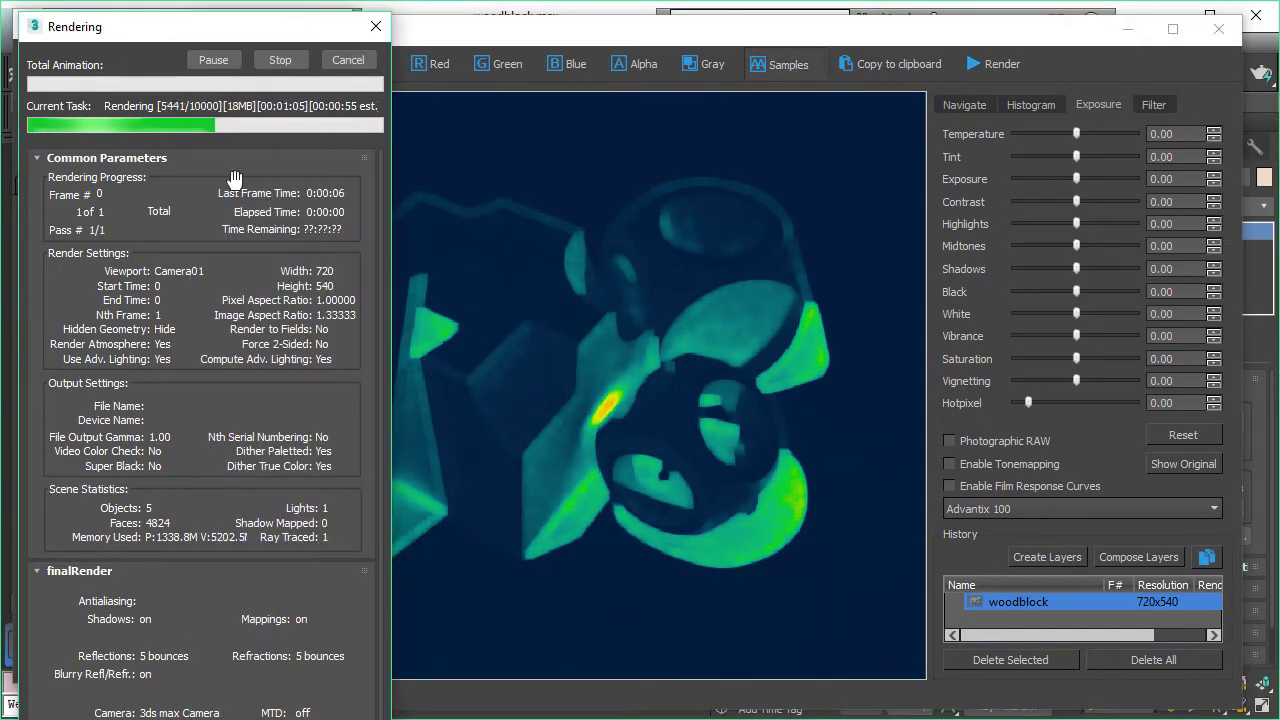
left_click(349, 61)
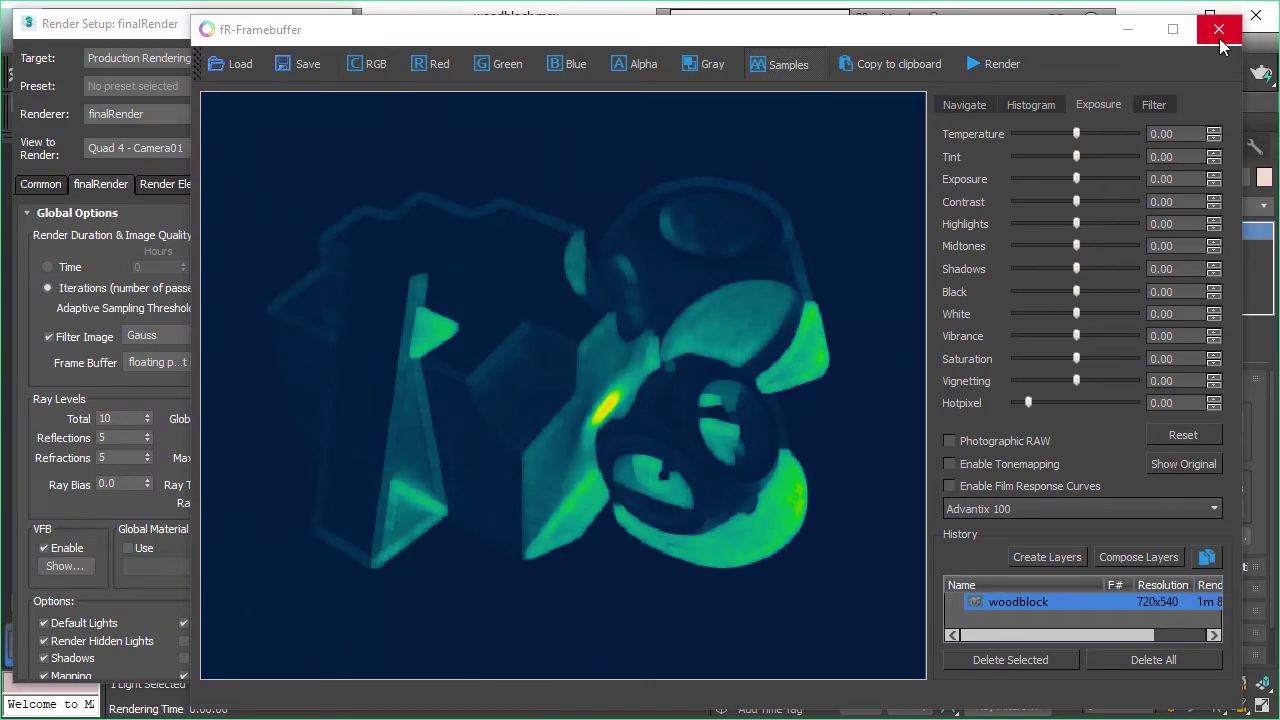
left_click(1219, 32)
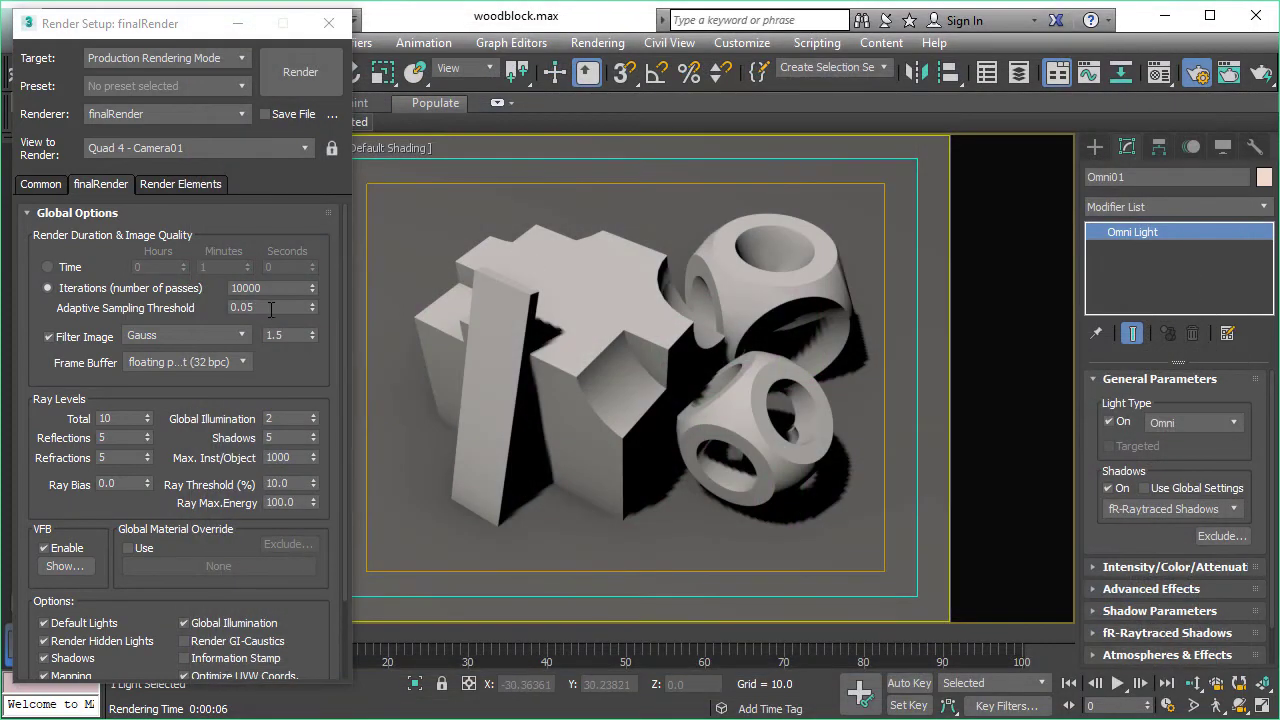
- Set the Adaptive Sampling Threshold to 0.3, render the scene again, and shift the framebuffer window aside from the progress window
double_click(271, 308)
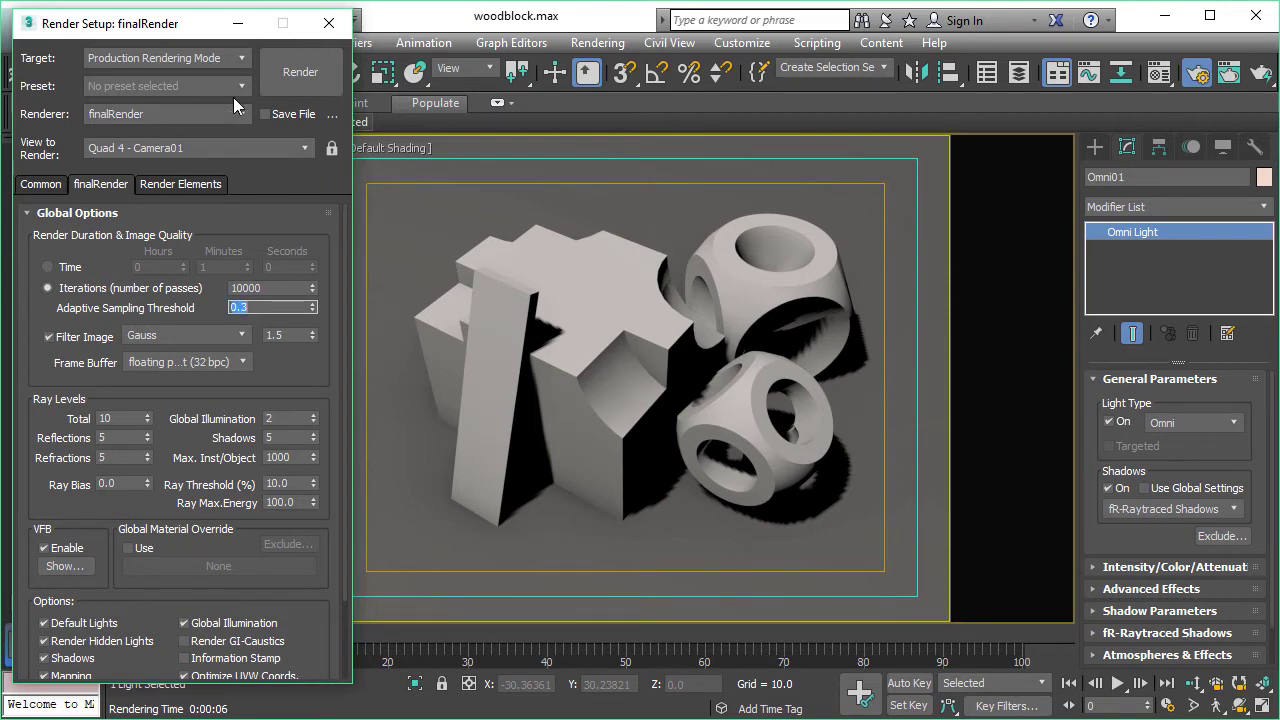
left_click(299, 73)
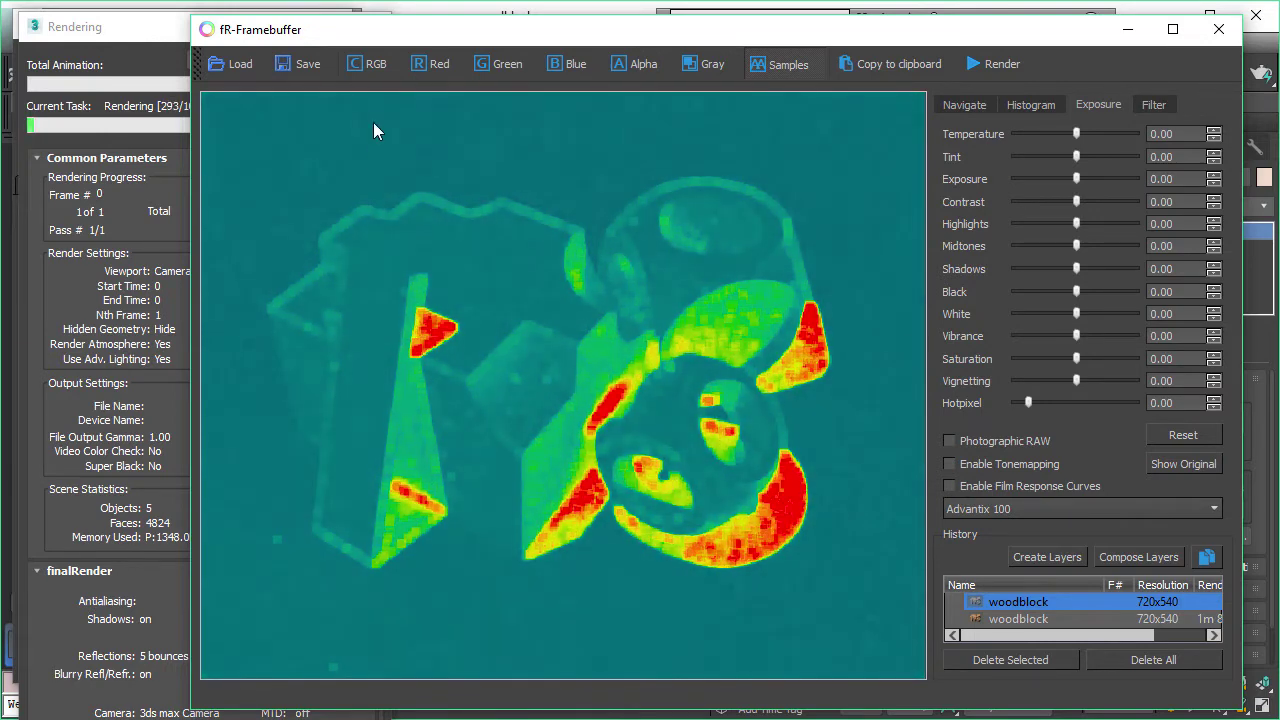
left_click_drag(342, 42, 377, 42)
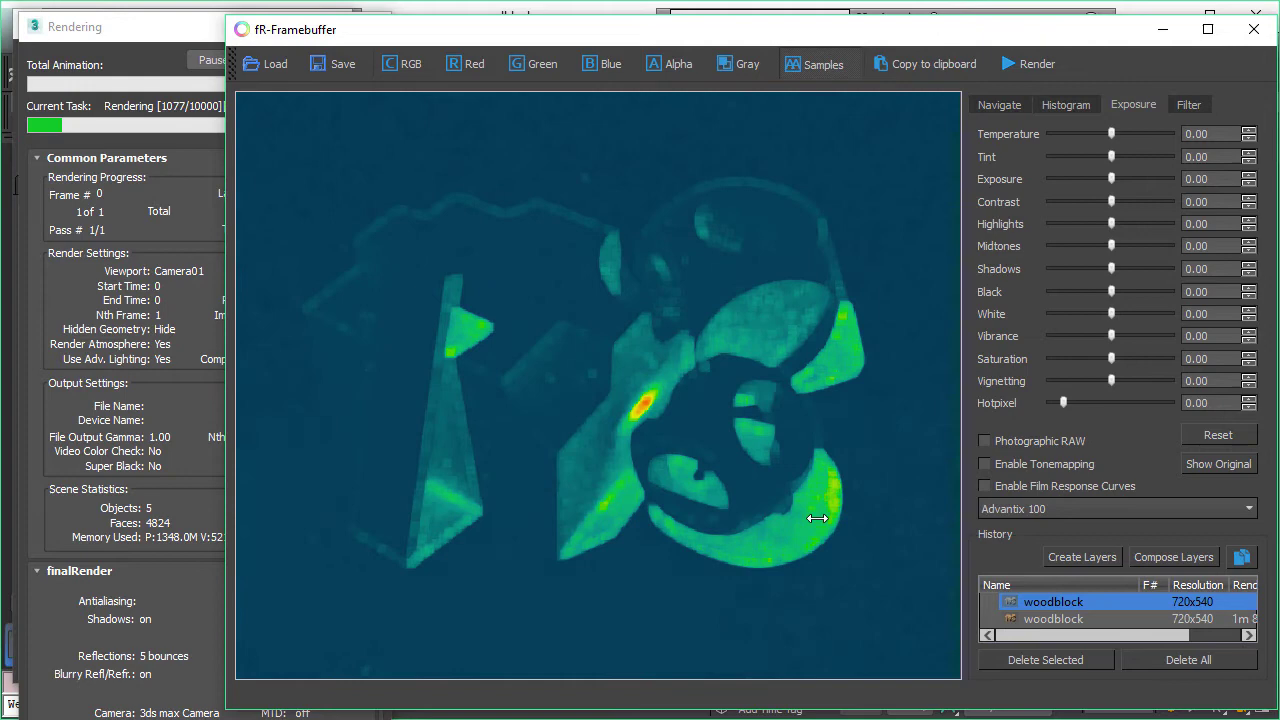
- Check the whole RGB image of the 0.3-threshold render, and return to its Samples heat map
left_click(424, 65)
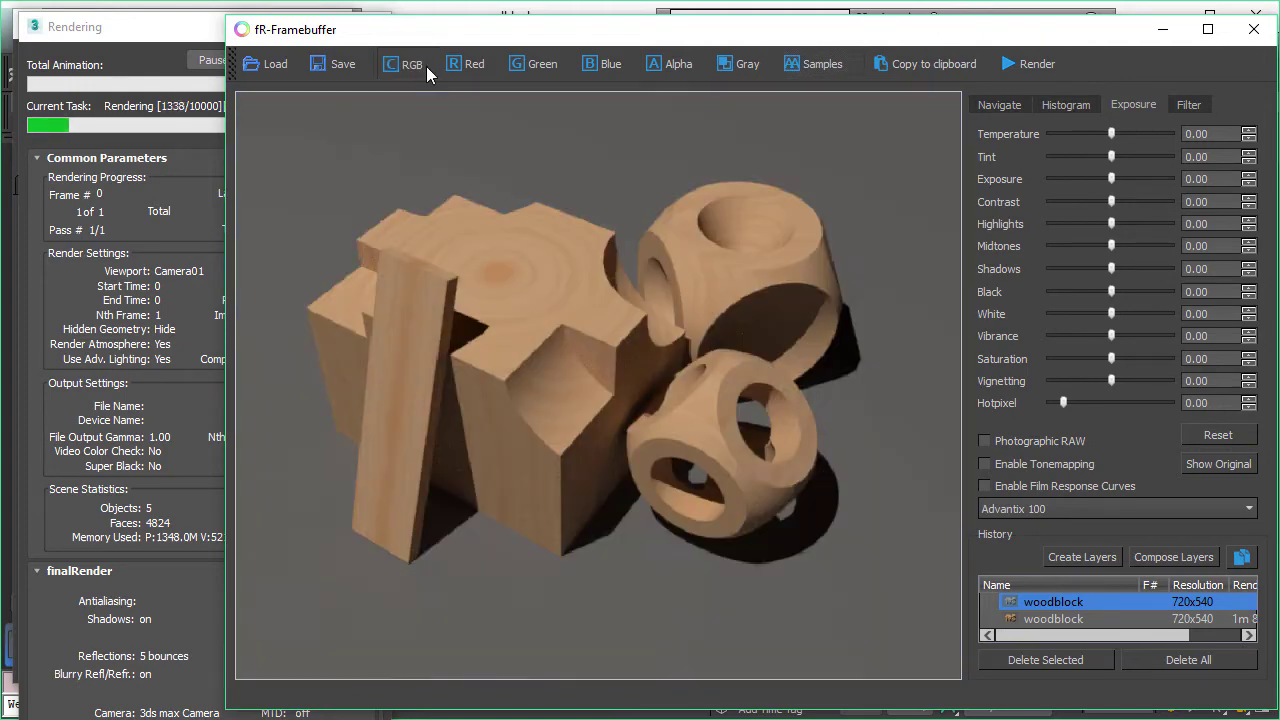
scroll(659, 512, "down", 1)
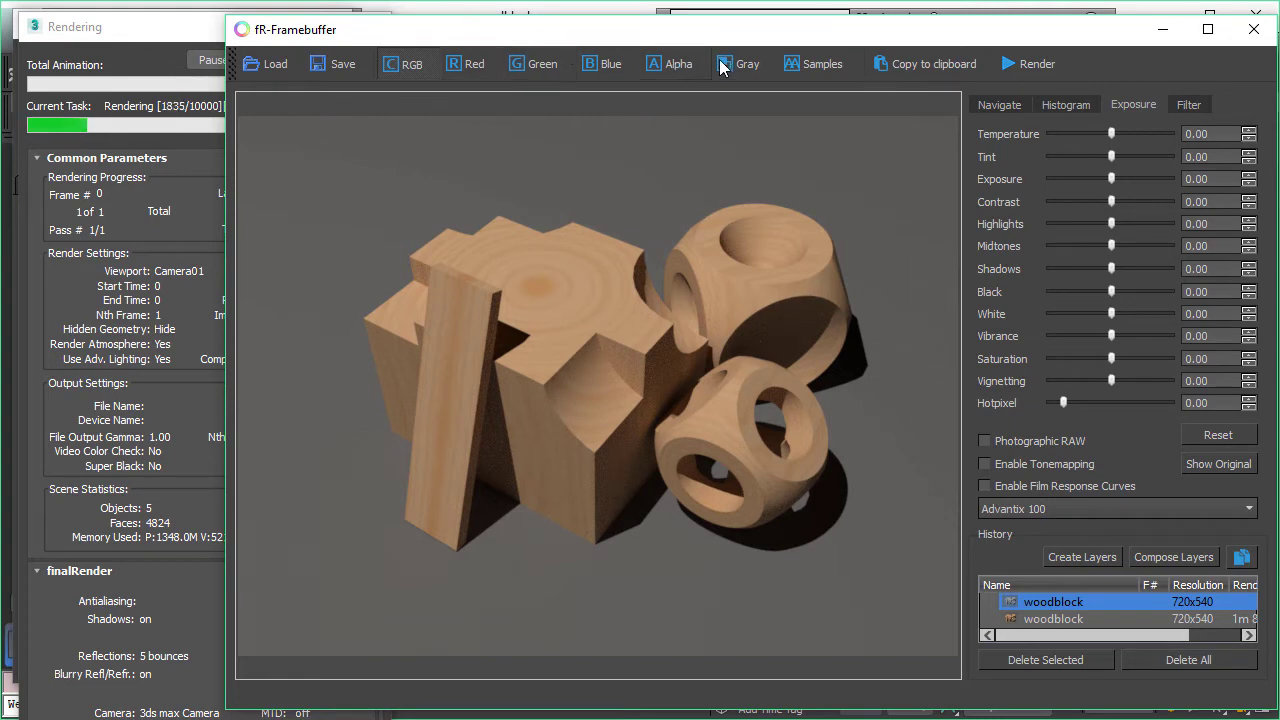
left_click(826, 63)
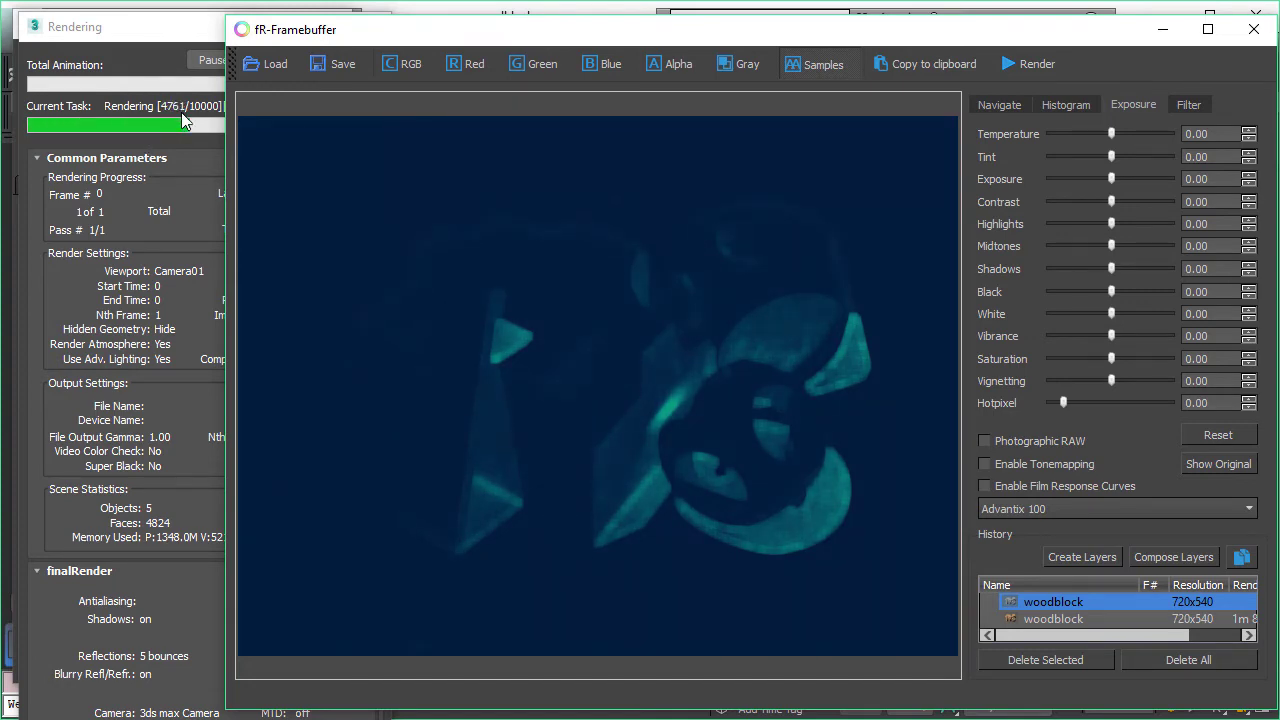
- Cancel the 0.3-threshold render and display its RGB image in the framebuffer
left_click(140, 45)
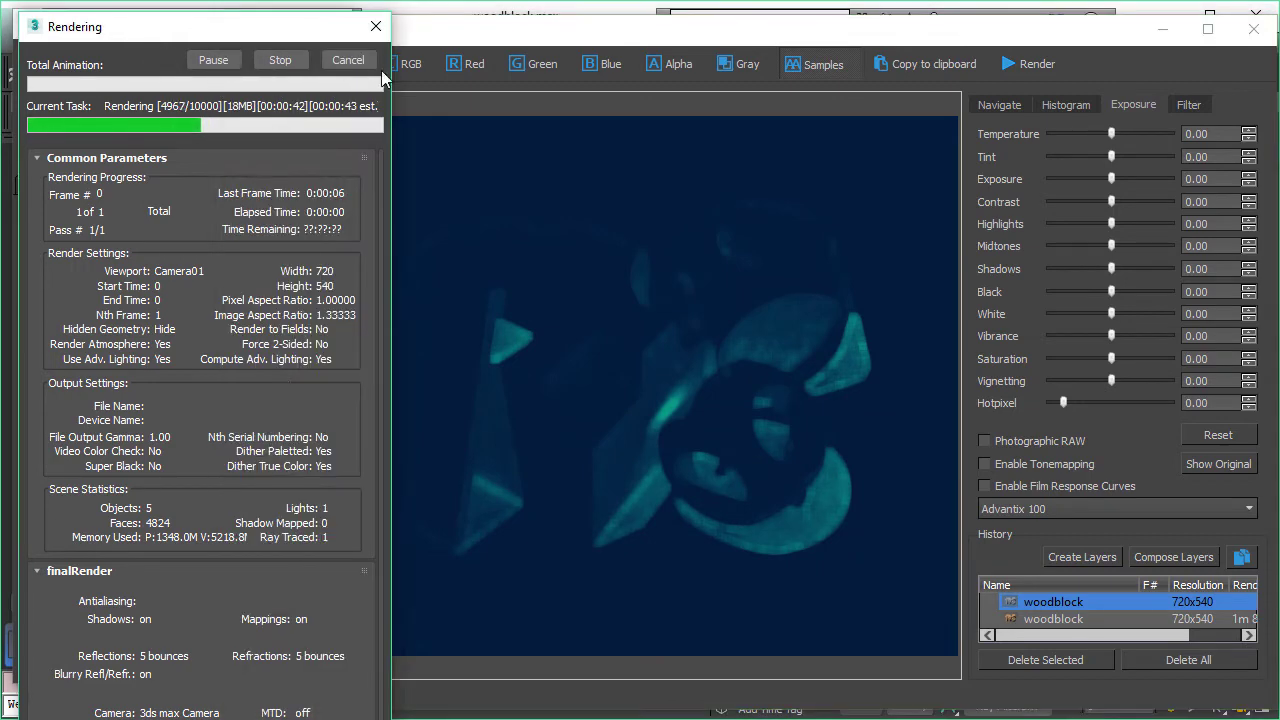
left_click(423, 54)
left_click(406, 66)
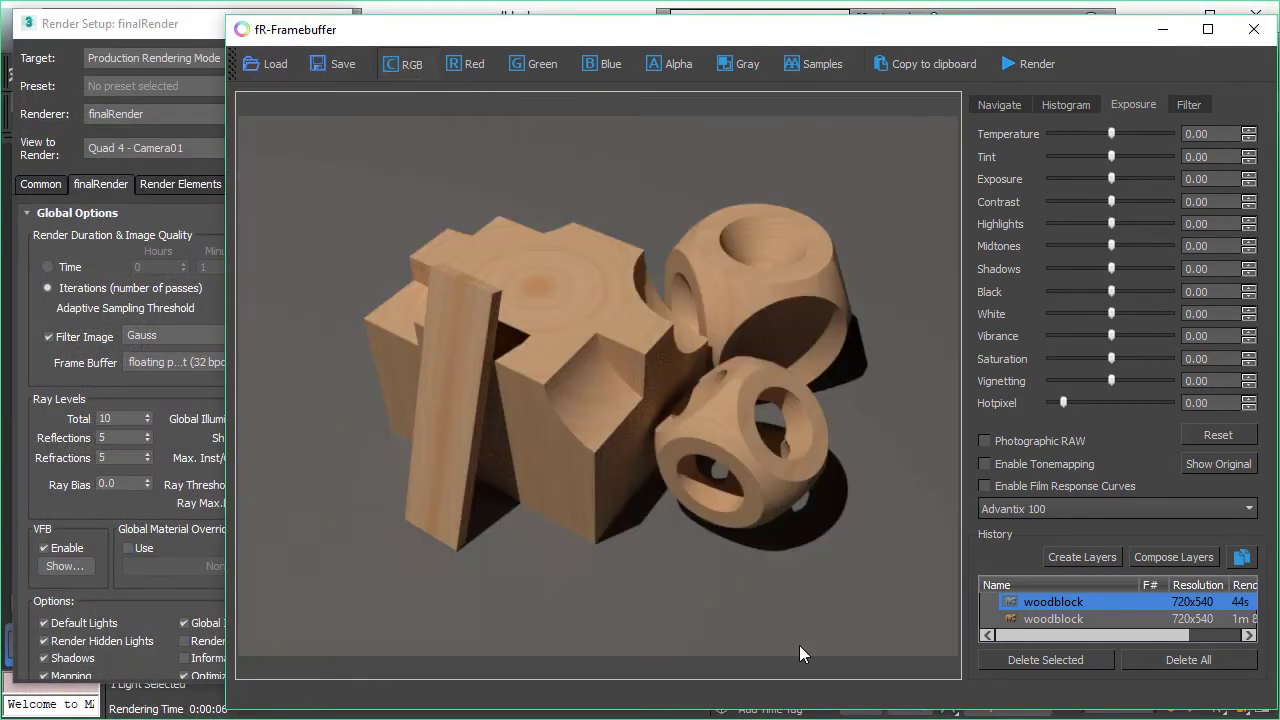
- Set the Adaptive Sampling Threshold to 0.01 and start a new render
left_click(128, 28)
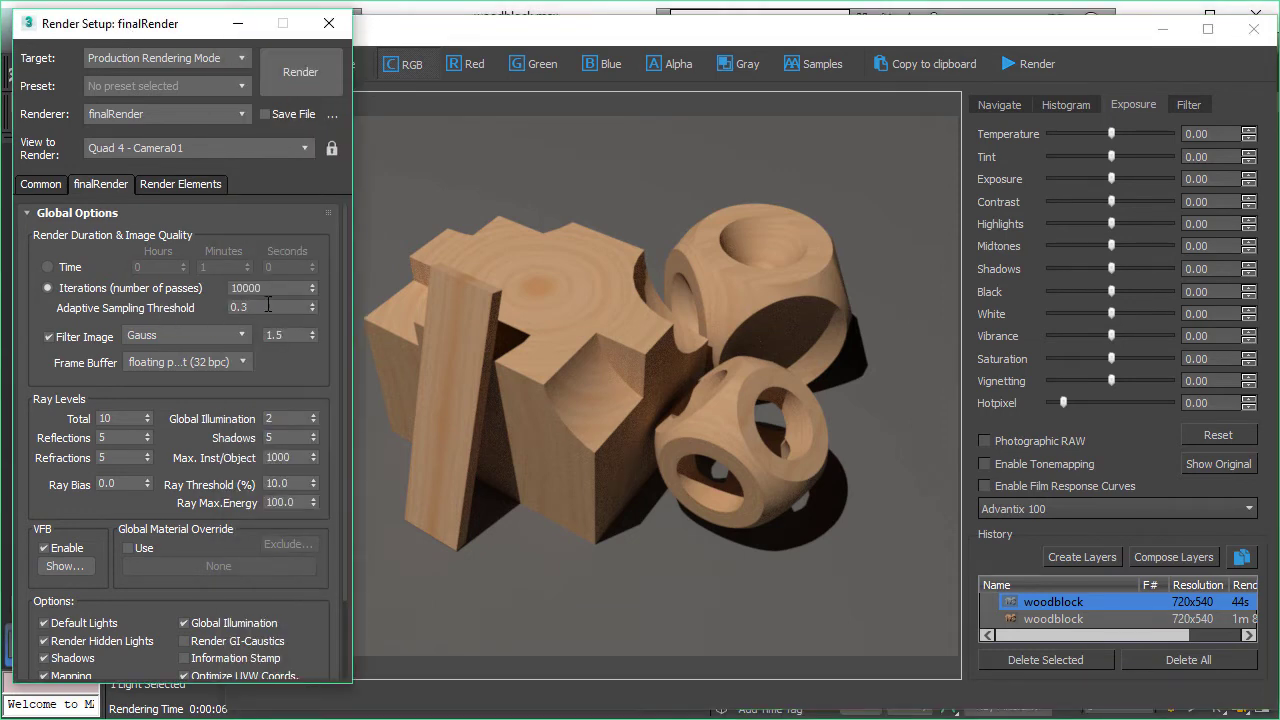
double_click(268, 307)
type("0.01")
key("Return")
left_click(297, 82)
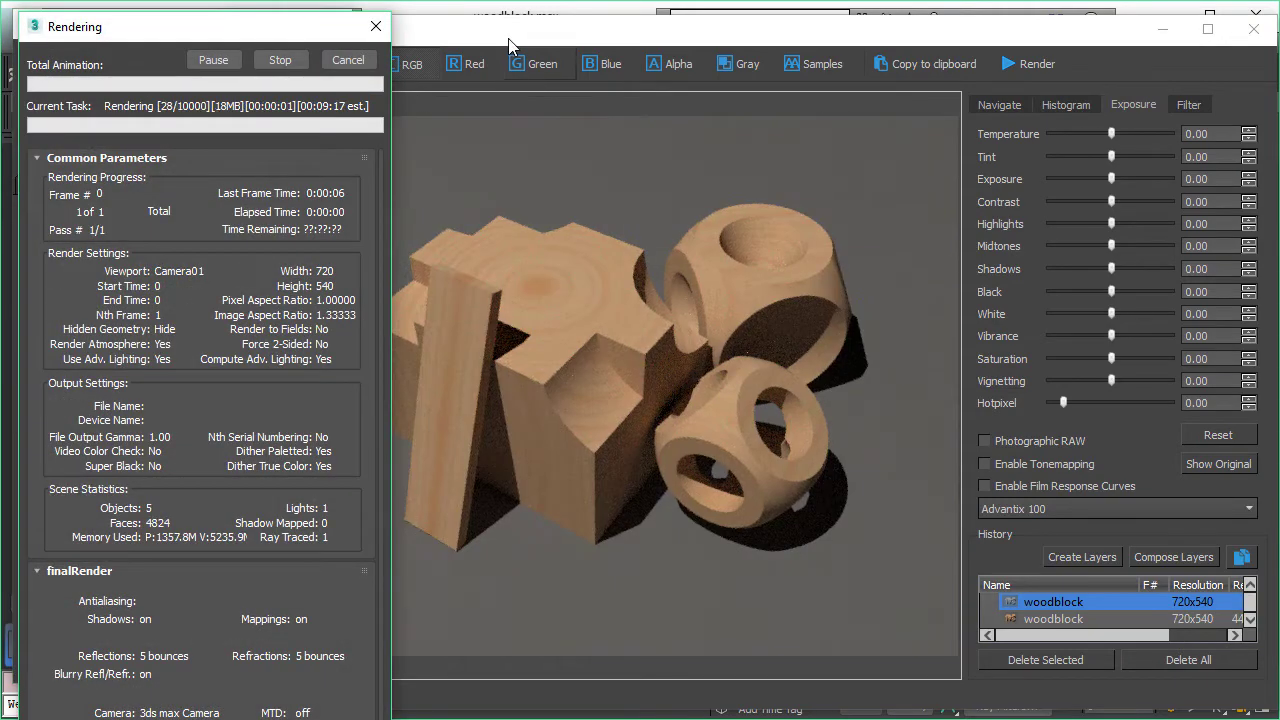
- Compare the Samples heat map and RGB image of the 0.01-threshold render, and cancel the render
left_click(828, 66)
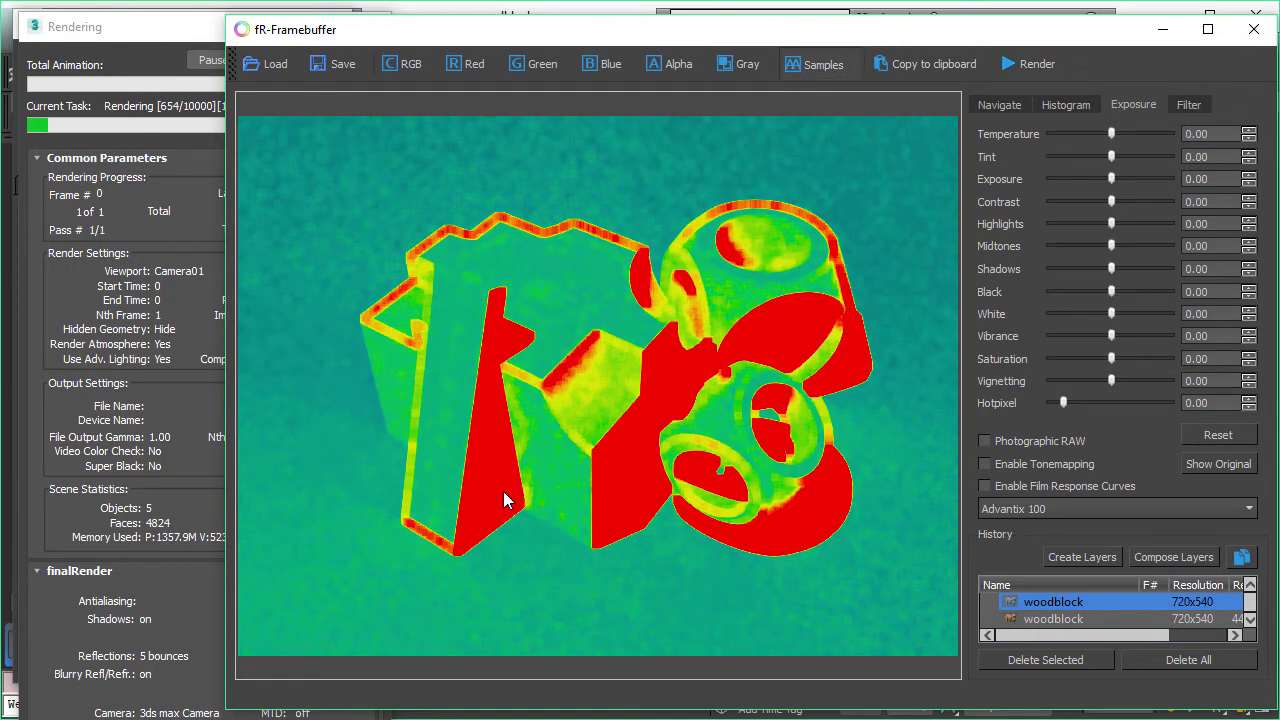
left_click(414, 65)
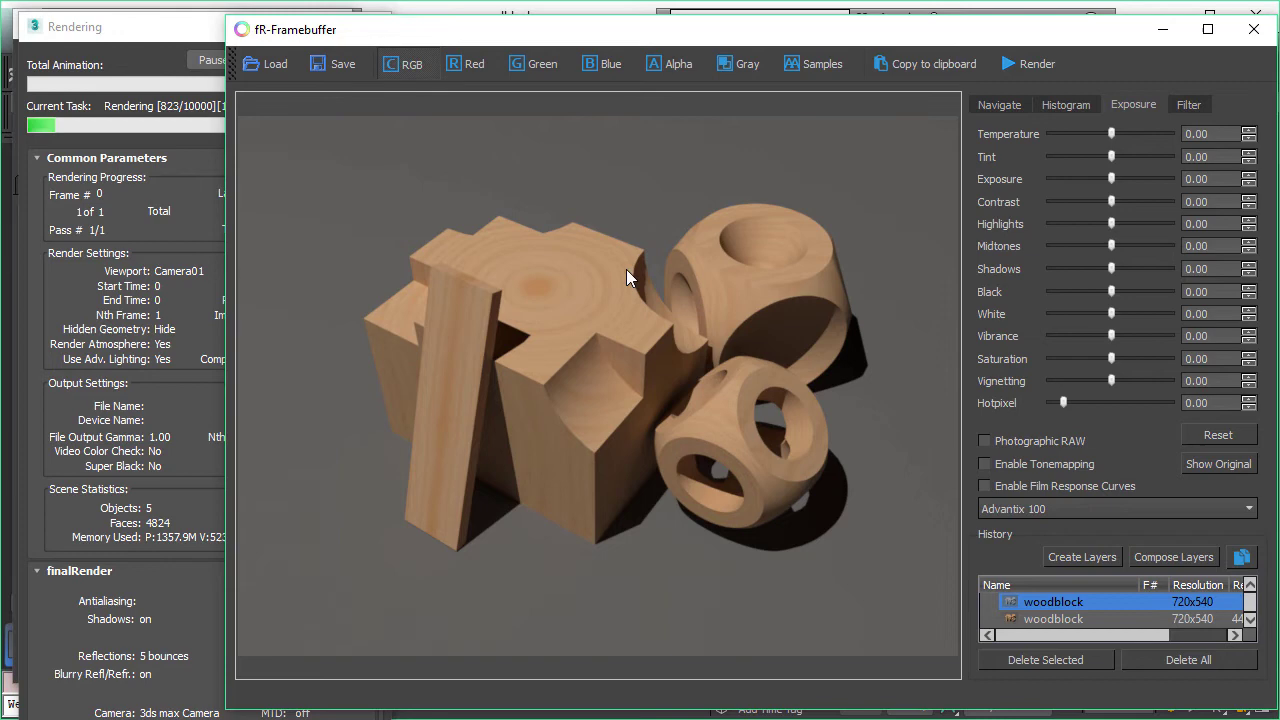
left_click(826, 66)
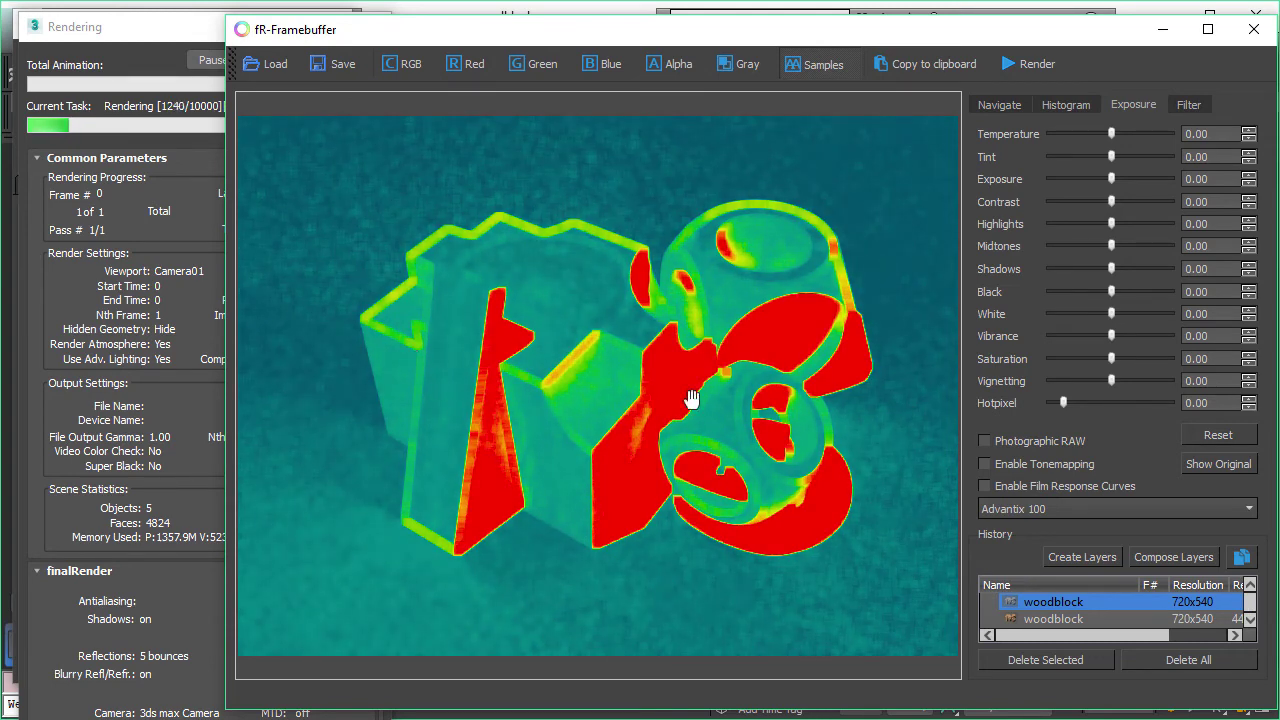
left_click(93, 28)
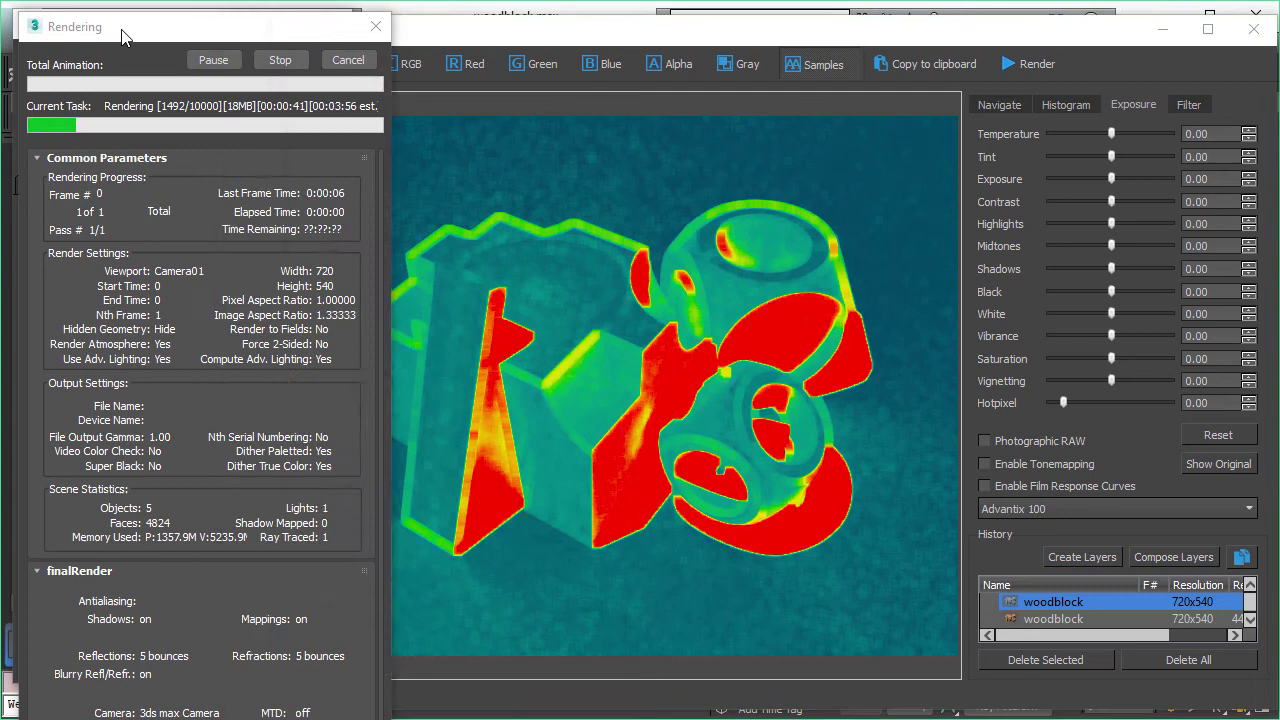
left_click(348, 60)
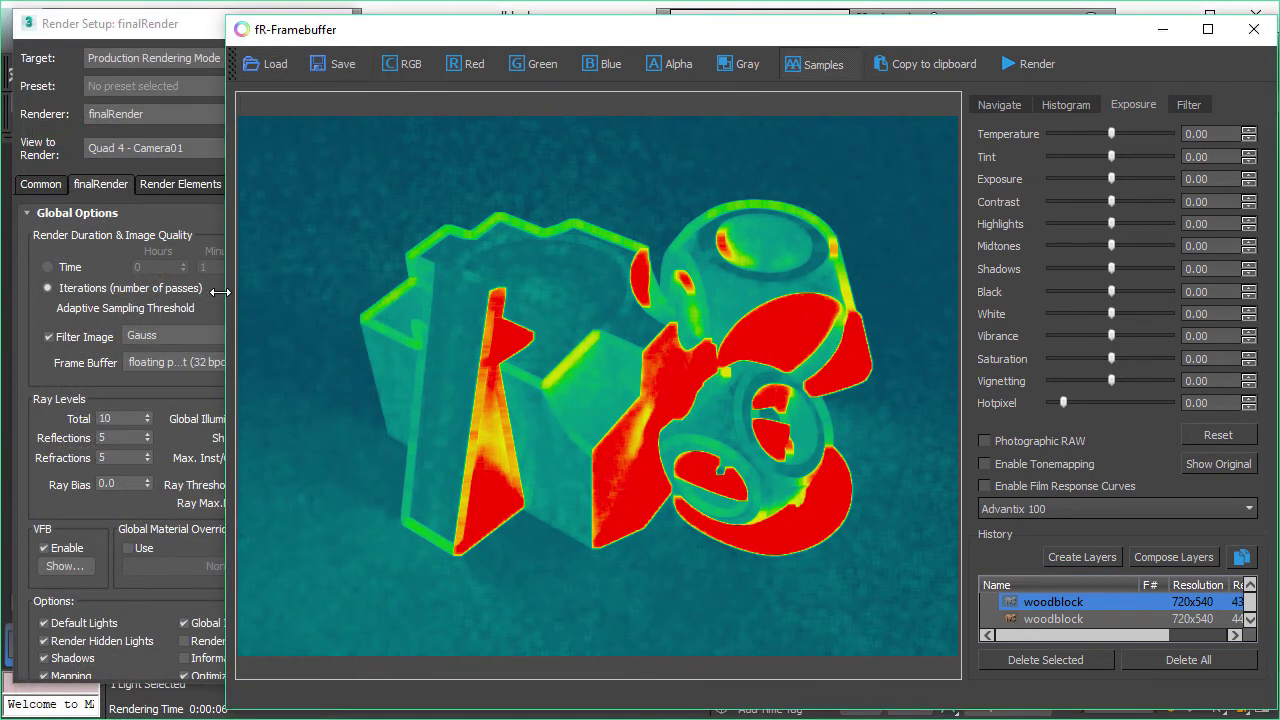
- Set the Adaptive Sampling Threshold to 0.05 and switch the framebuffer to the RGB image
left_click(101, 185)
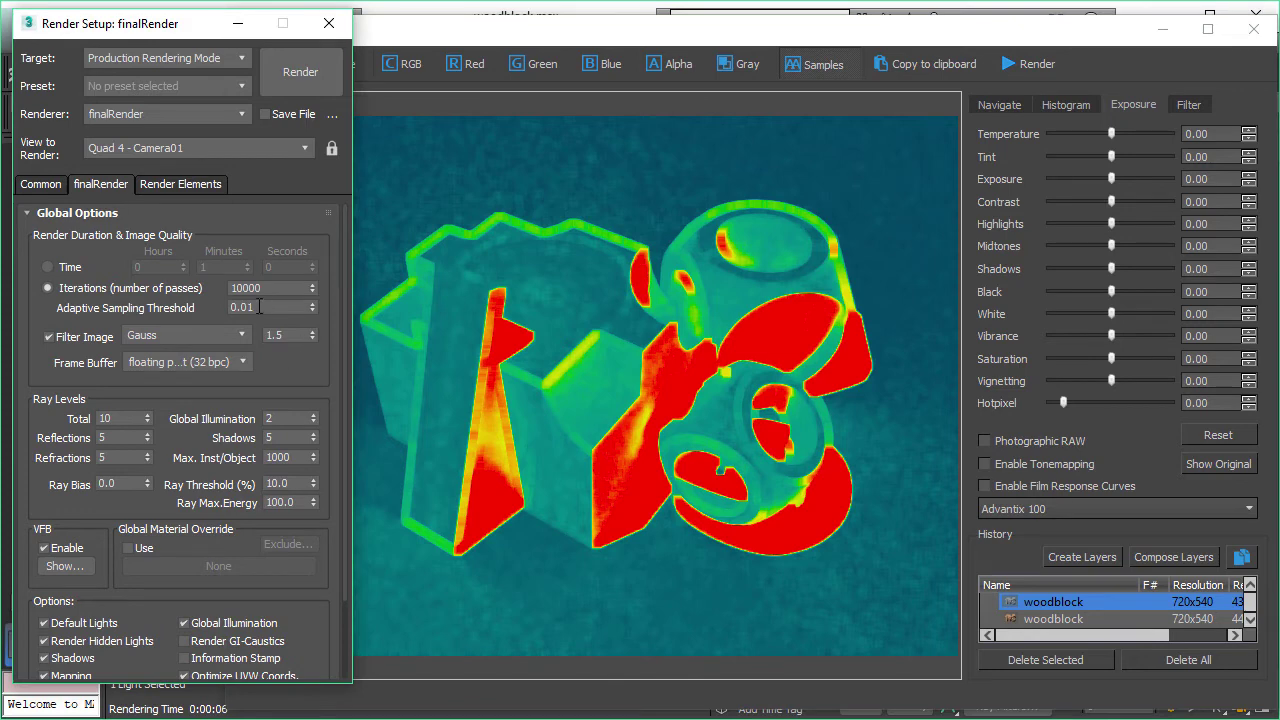
left_click(271, 307)
double_click(265, 306)
left_click(670, 43)
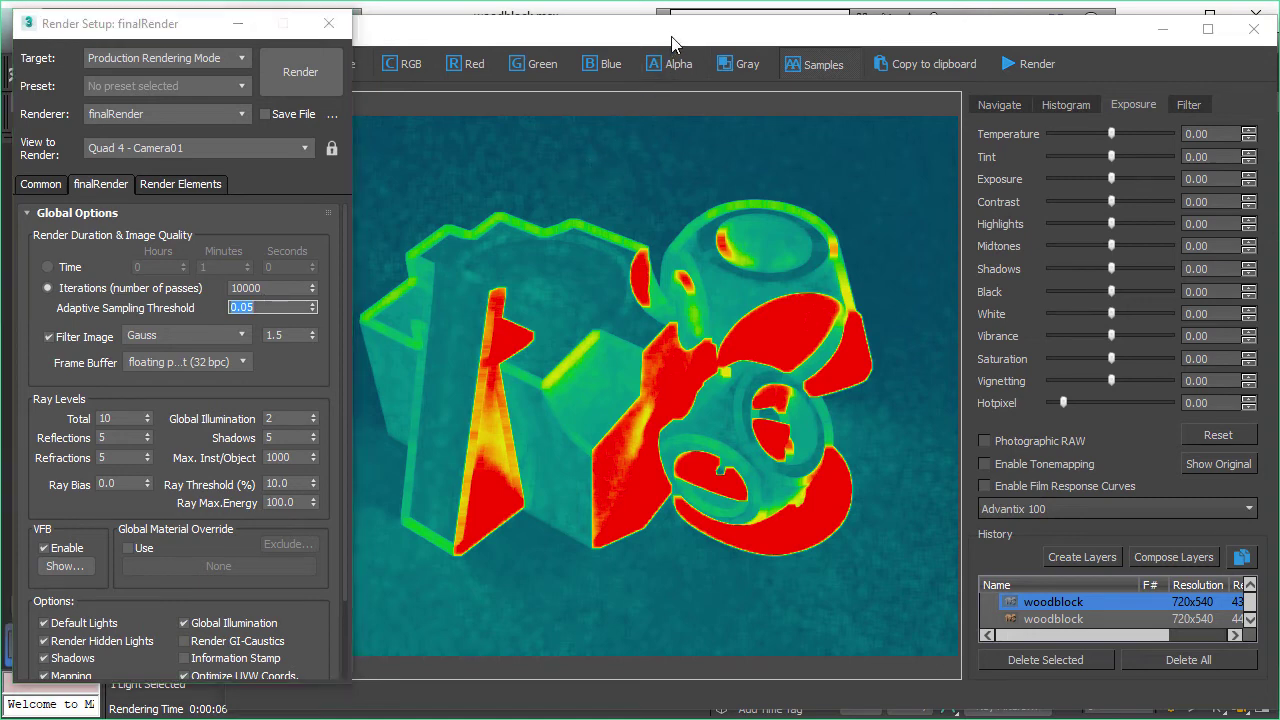
left_click(418, 60)
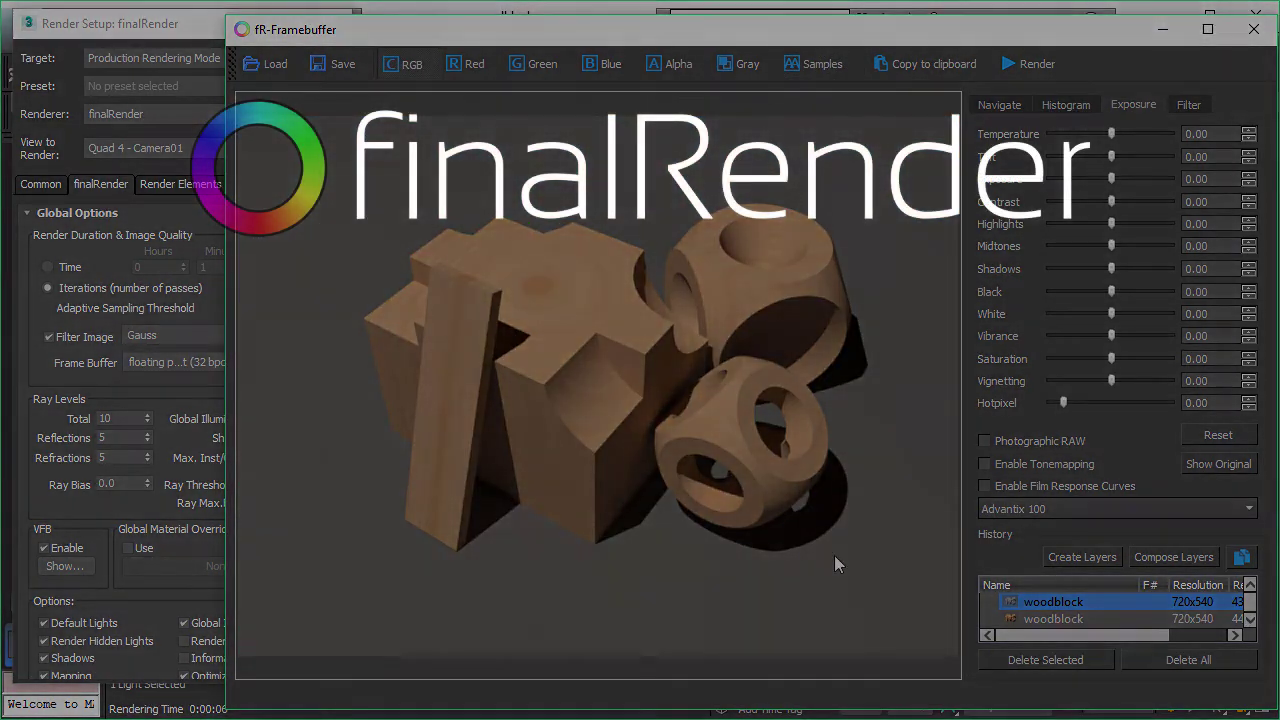